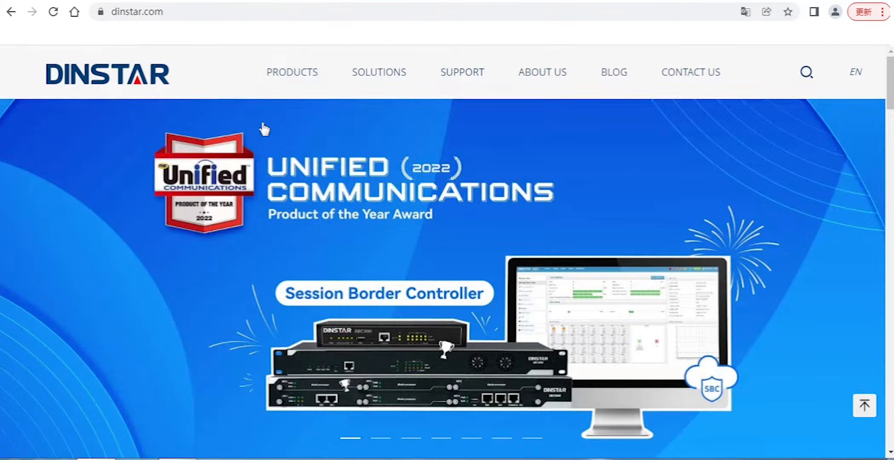
- Open the DAG1000-4S4O hybrid VoIP gateway from the website's product list
{"action": "mouse_move", "coordinate": [271, 123]}
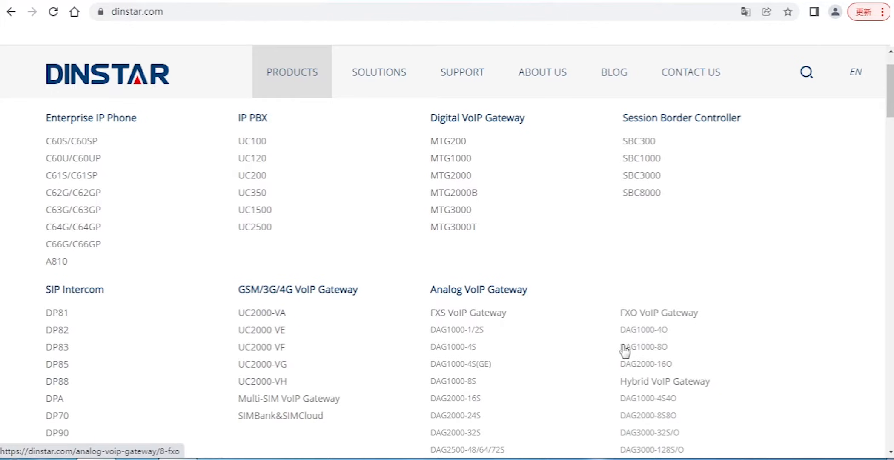
{"action": "left_click", "coordinate": [666, 404]}
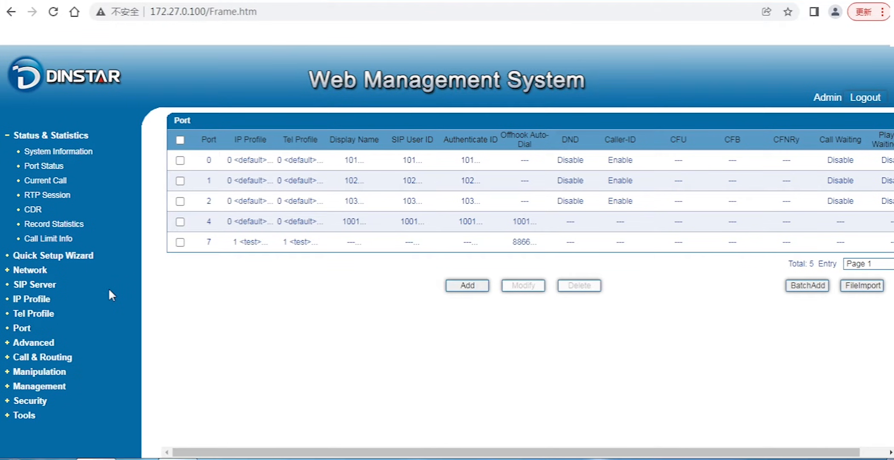
- View the gateway's IP Profile list and Tel Profile list
{"action": "left_click", "coordinate": [44, 302]}
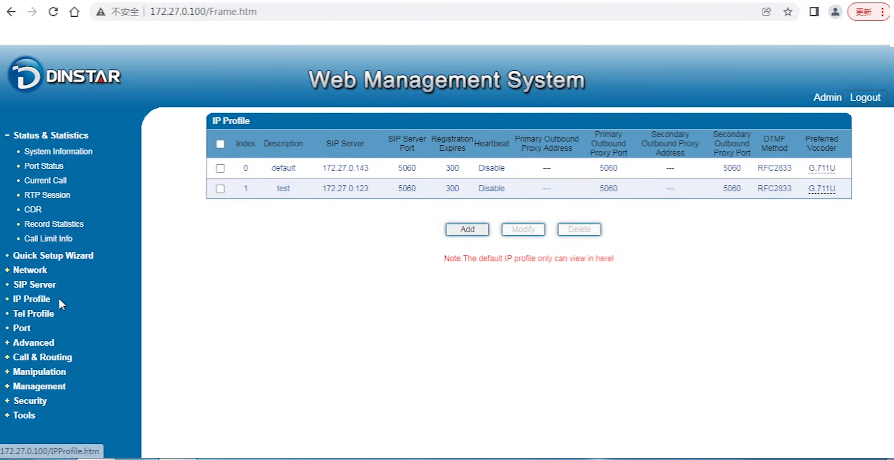
{"action": "left_click", "coordinate": [43, 315]}
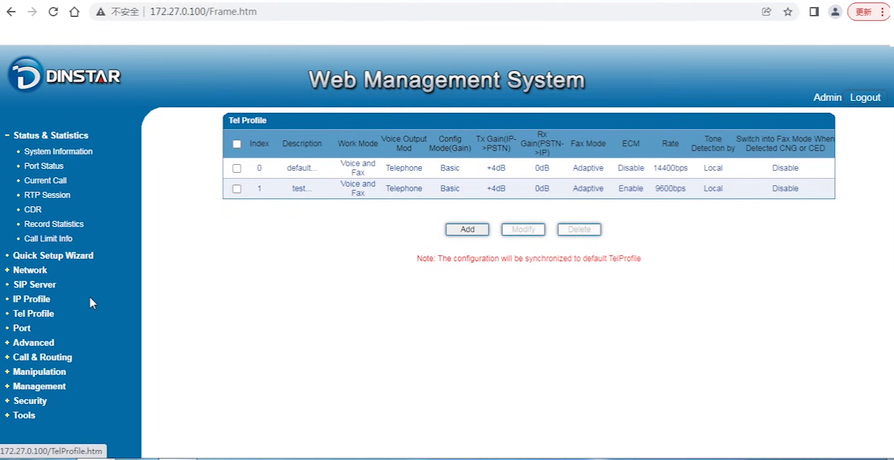
- Open the default IP profile and examine its SIP server, proxy, digit map, service, DTMF and codec settings, and return to the list
{"action": "left_click", "coordinate": [37, 301]}
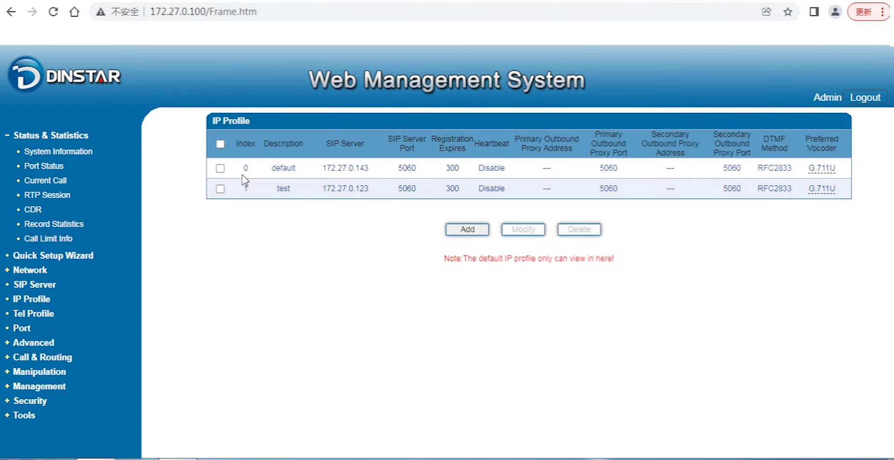
{"action": "left_click", "coordinate": [220, 168]}
{"action": "left_click", "coordinate": [513, 229]}
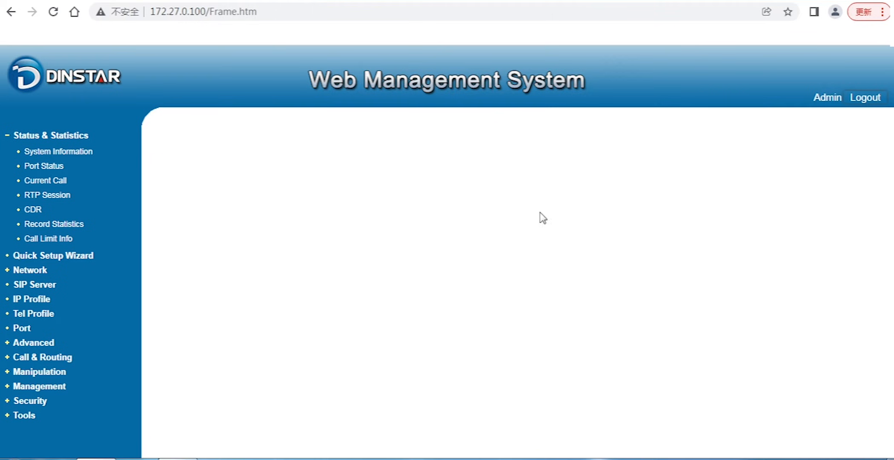
{"action": "scroll", "coordinate": [383, 236], "scroll_direction": "down", "scroll_amount": 2}
{"action": "scroll", "coordinate": [381, 232], "scroll_direction": "up", "scroll_amount": 2}
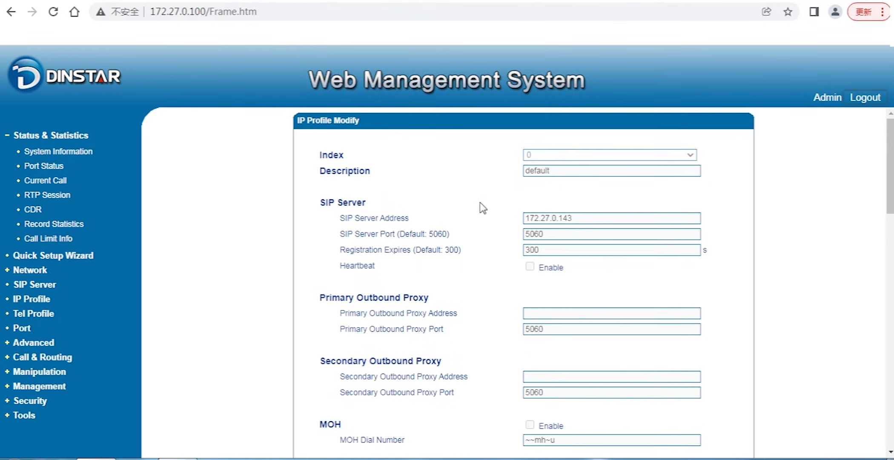
{"action": "scroll", "coordinate": [379, 290], "scroll_direction": "down", "scroll_amount": 5}
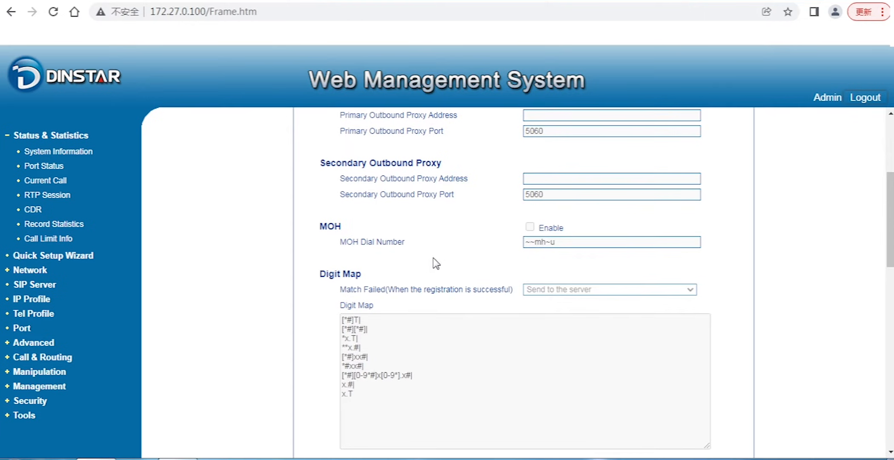
{"action": "scroll", "coordinate": [433, 262], "scroll_direction": "down", "scroll_amount": 3}
{"action": "scroll", "coordinate": [433, 258], "scroll_direction": "down", "scroll_amount": 3}
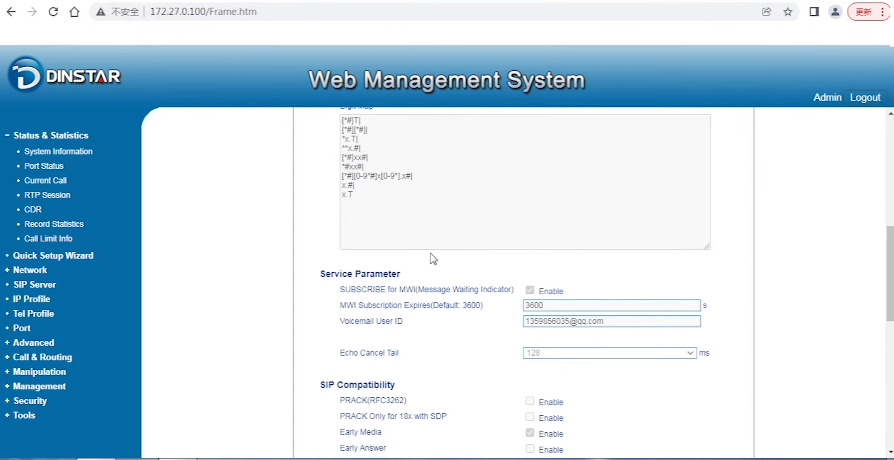
{"action": "scroll", "coordinate": [433, 259], "scroll_direction": "down", "scroll_amount": 4}
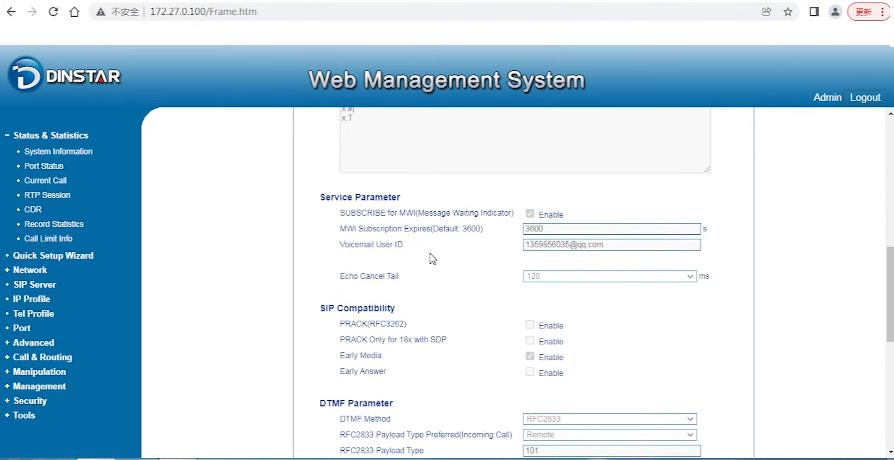
{"action": "scroll", "coordinate": [433, 258], "scroll_direction": "down", "scroll_amount": 4}
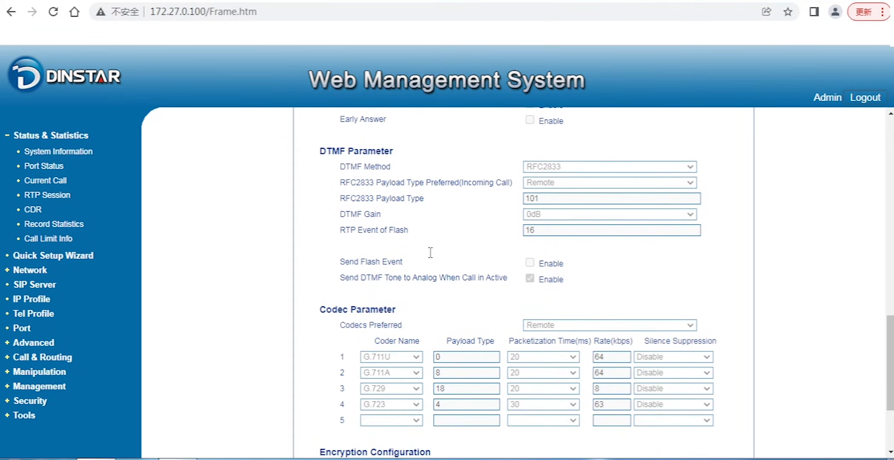
{"action": "scroll", "coordinate": [432, 257], "scroll_direction": "up", "scroll_amount": 8}
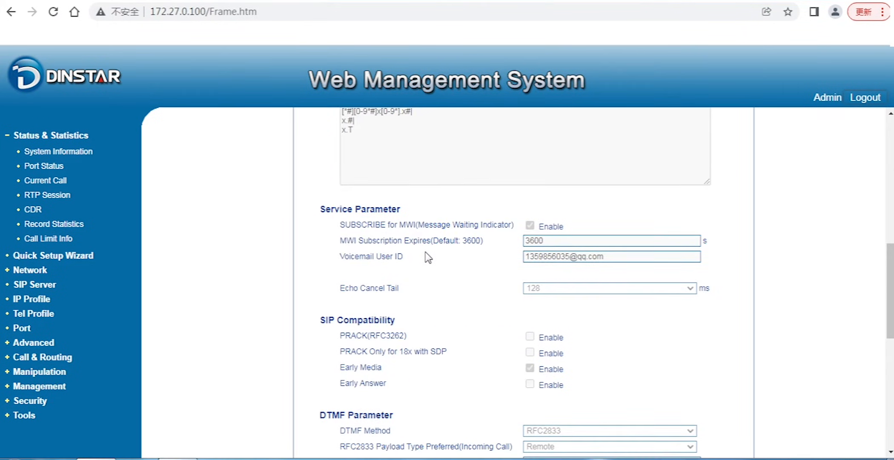
{"action": "scroll", "coordinate": [424, 254], "scroll_direction": "up", "scroll_amount": 12}
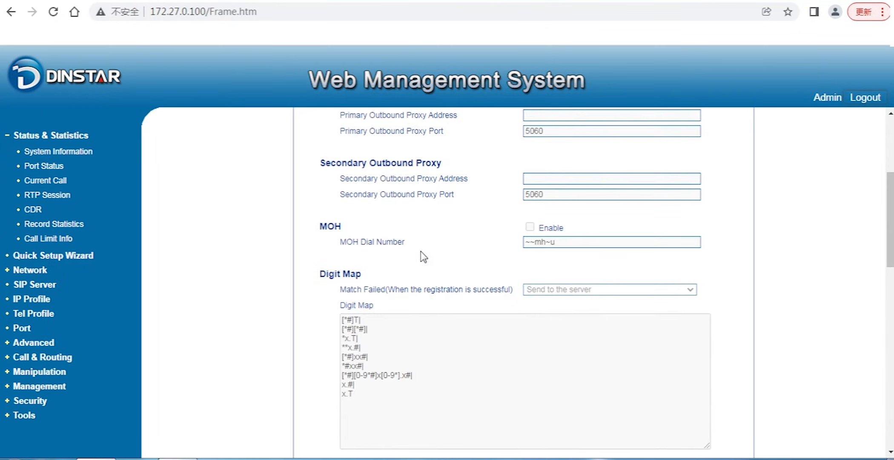
{"action": "left_click", "coordinate": [11, 12]}
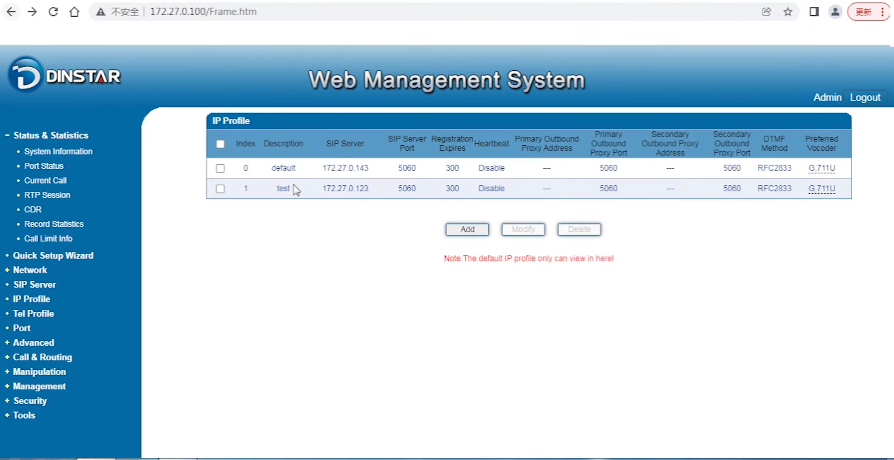
- Open the test IP profile and examine its SIP server, digit map, service, SIP compatibility, DTMF and codec settings
{"action": "left_click", "coordinate": [220, 189]}
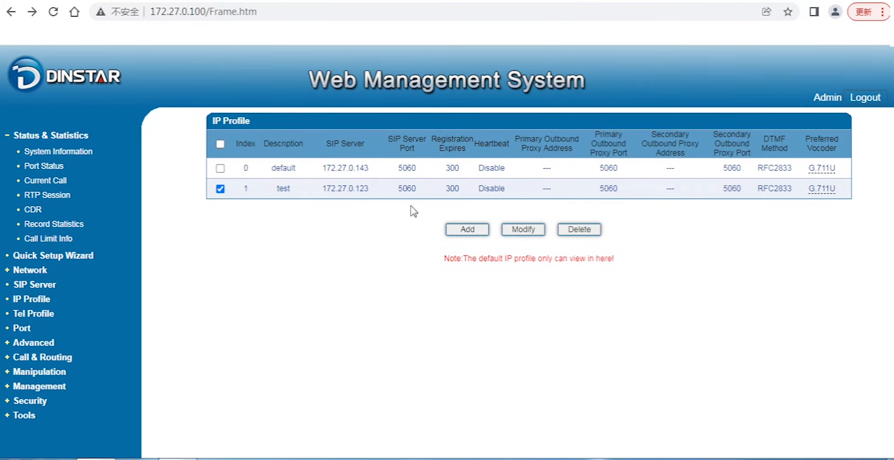
{"action": "left_click", "coordinate": [523, 232]}
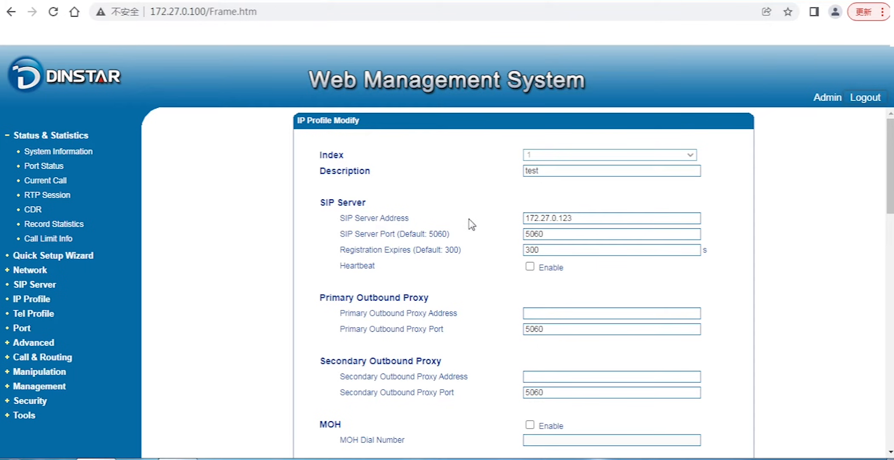
{"action": "scroll", "coordinate": [465, 221], "scroll_direction": "down", "scroll_amount": 2}
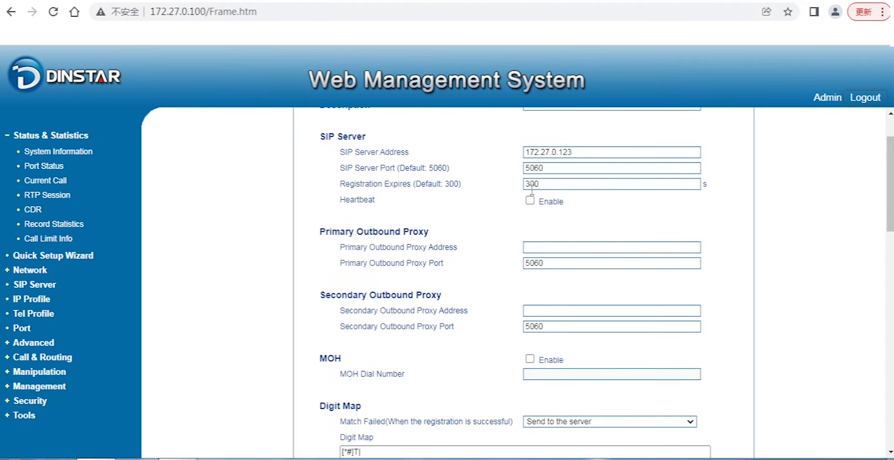
{"action": "scroll", "coordinate": [474, 208], "scroll_direction": "down", "scroll_amount": 4}
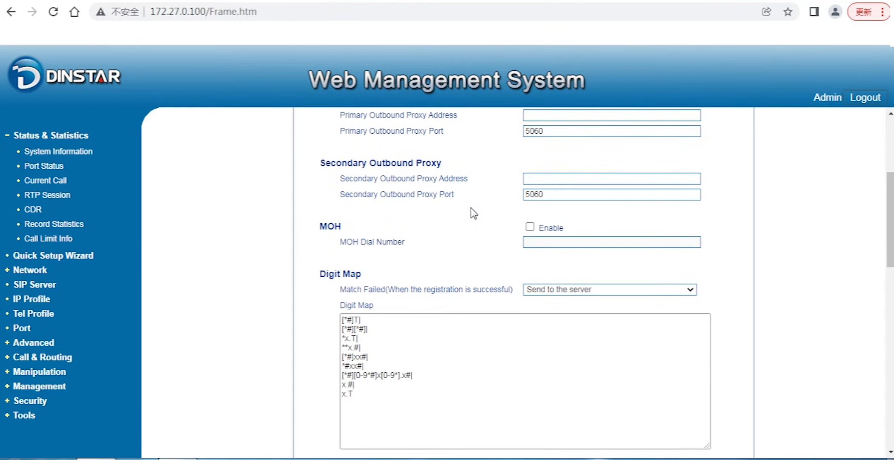
{"action": "scroll", "coordinate": [473, 213], "scroll_direction": "down", "scroll_amount": 5}
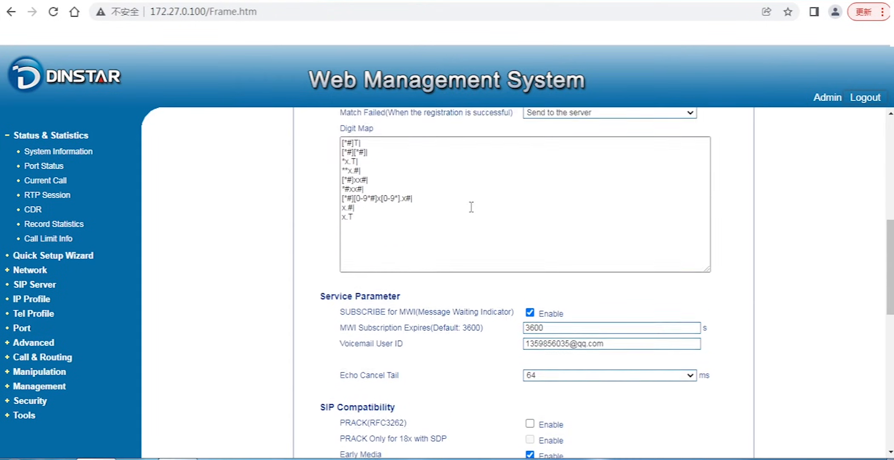
{"action": "scroll", "coordinate": [471, 207], "scroll_direction": "up", "scroll_amount": 5}
{"action": "scroll", "coordinate": [452, 225], "scroll_direction": "down", "scroll_amount": 3}
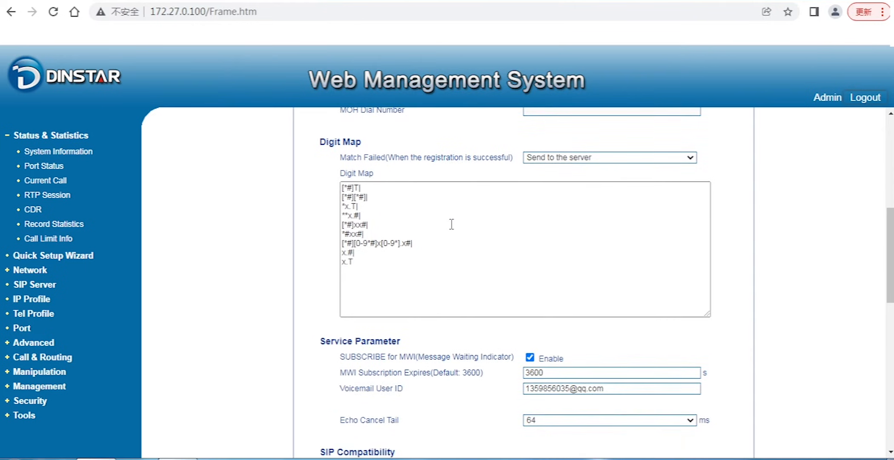
{"action": "scroll", "coordinate": [452, 224], "scroll_direction": "down", "scroll_amount": 5}
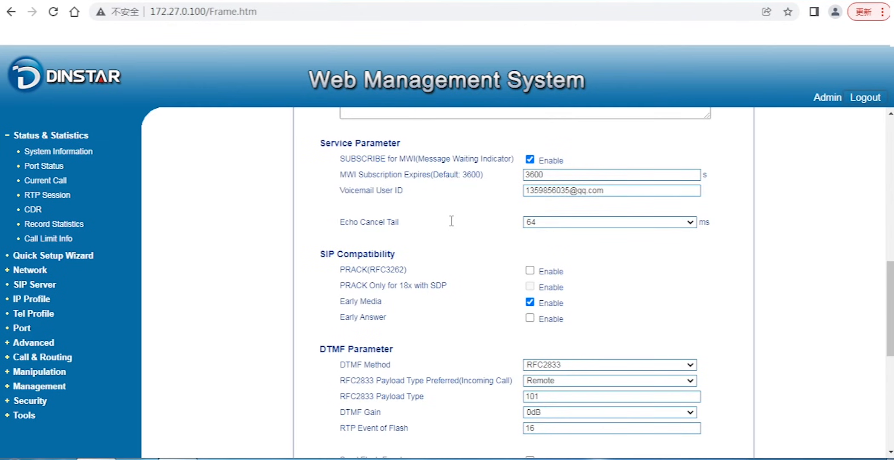
{"action": "scroll", "coordinate": [452, 222], "scroll_direction": "down", "scroll_amount": 2}
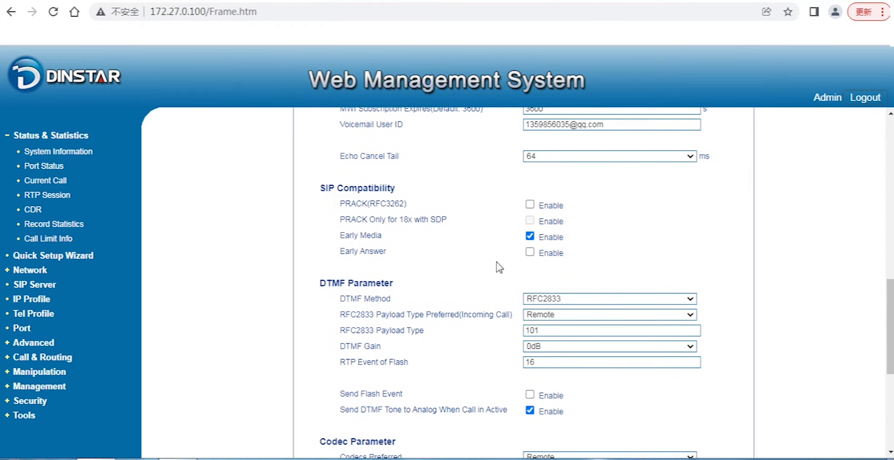
{"action": "scroll", "coordinate": [496, 264], "scroll_direction": "down", "scroll_amount": 6}
{"action": "scroll", "coordinate": [488, 263], "scroll_direction": "up", "scroll_amount": 2}
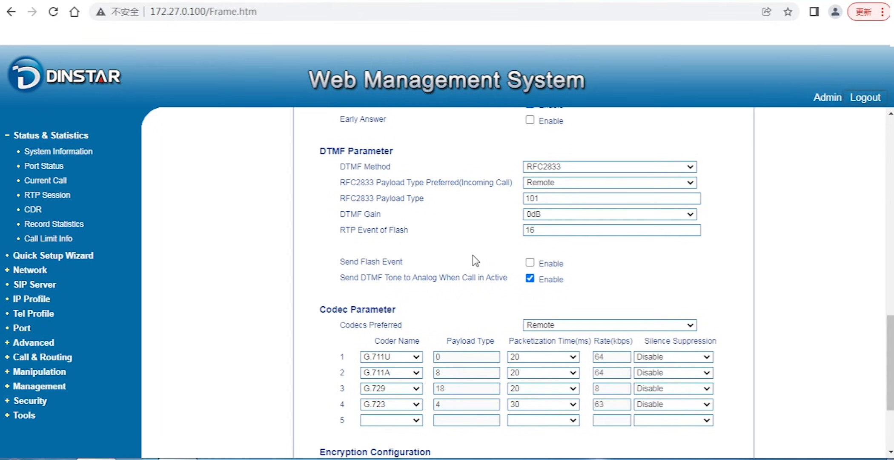
{"action": "scroll", "coordinate": [476, 261], "scroll_direction": "down", "scroll_amount": 3}
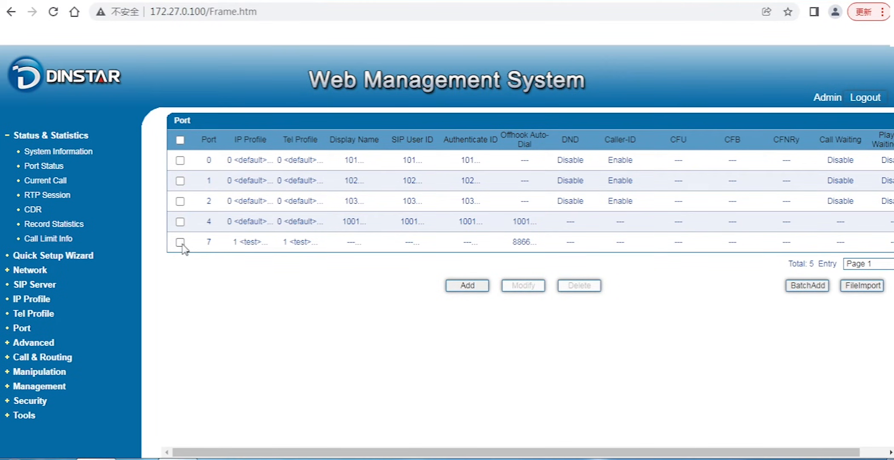
- Select 1 <test> as both the IP Profile and Tel Profile for port 7, and leave the form without saving
{"action": "left_click", "coordinate": [181, 243]}
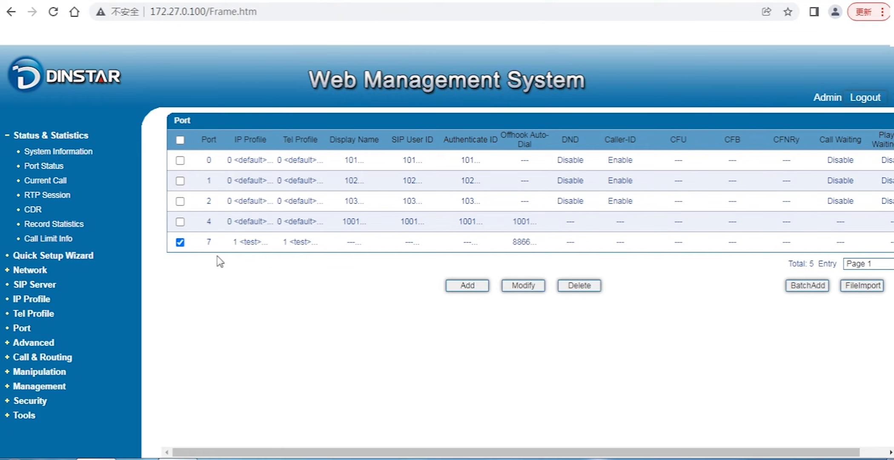
{"action": "left_click", "coordinate": [524, 286]}
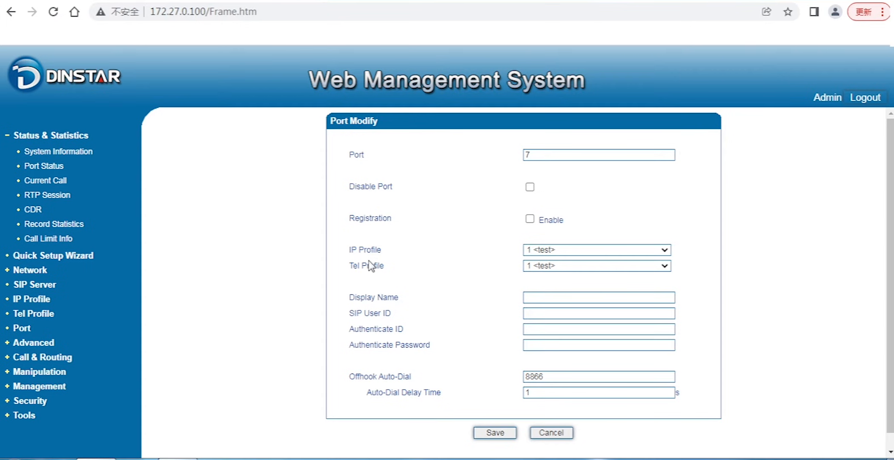
{"action": "left_click", "coordinate": [565, 250]}
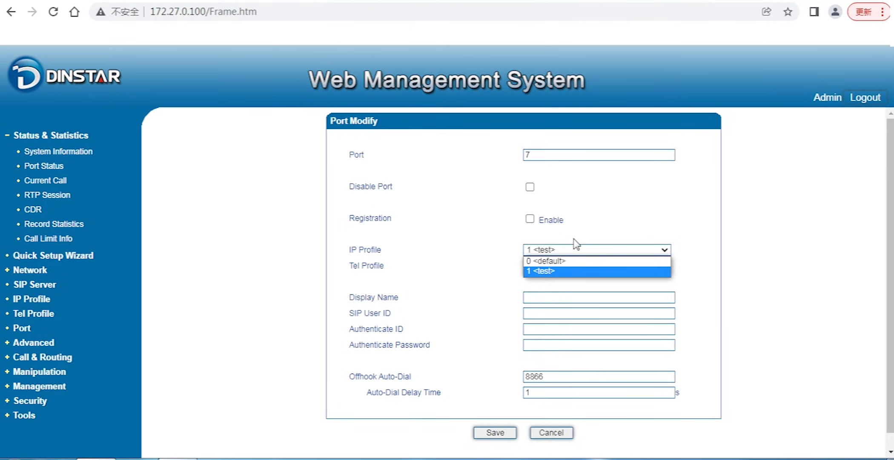
{"action": "left_click", "coordinate": [556, 272]}
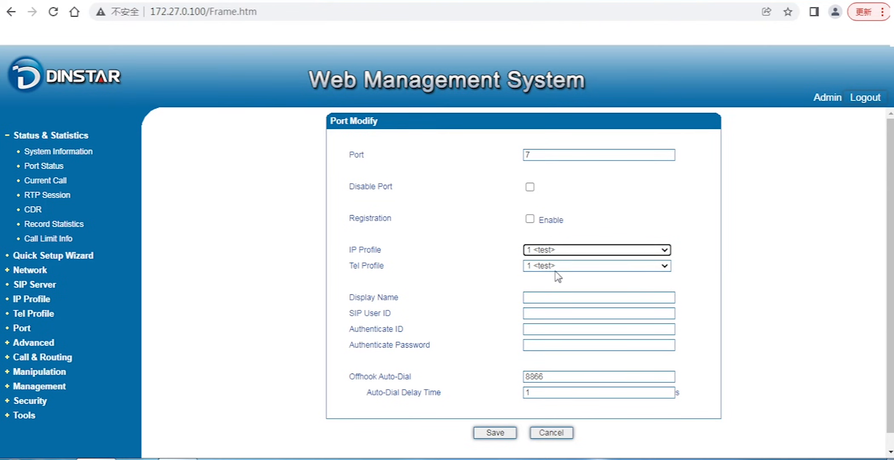
{"action": "left_click", "coordinate": [558, 268]}
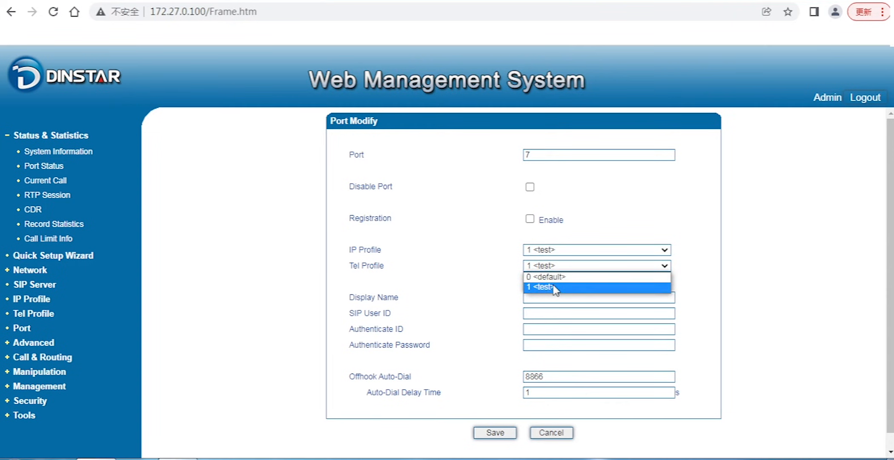
{"action": "left_click", "coordinate": [554, 286]}
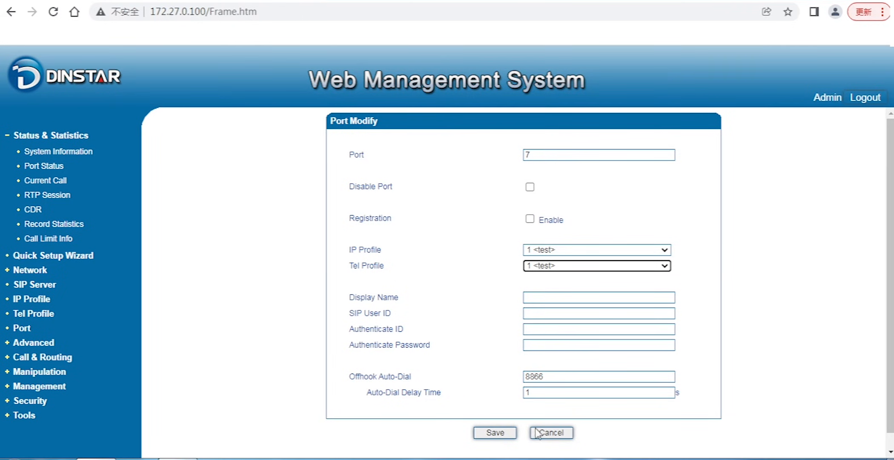
{"action": "left_click", "coordinate": [551, 433]}
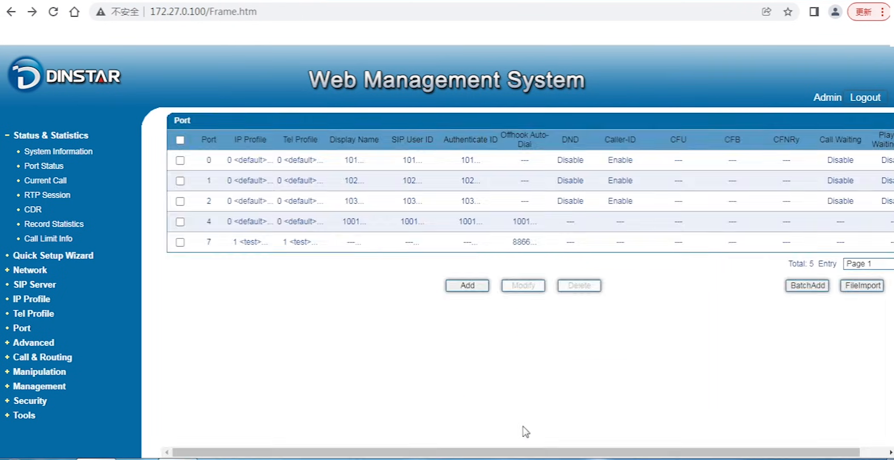
- Open the test IP profile for modification and enable Early Answer under SIP Compatibility
{"action": "left_click", "coordinate": [43, 299]}
{"action": "left_click", "coordinate": [220, 189]}
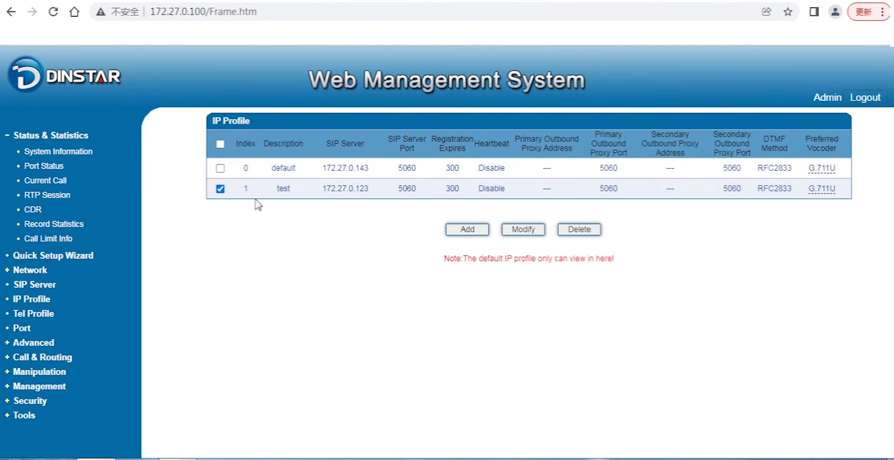
{"action": "left_click", "coordinate": [523, 229]}
{"action": "scroll", "coordinate": [498, 243], "scroll_direction": "down", "scroll_amount": 2}
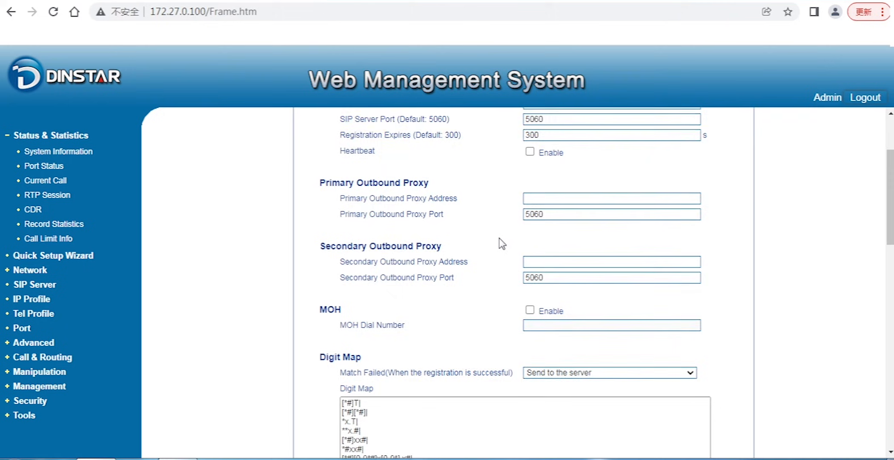
{"action": "scroll", "coordinate": [485, 240], "scroll_direction": "down", "scroll_amount": 7}
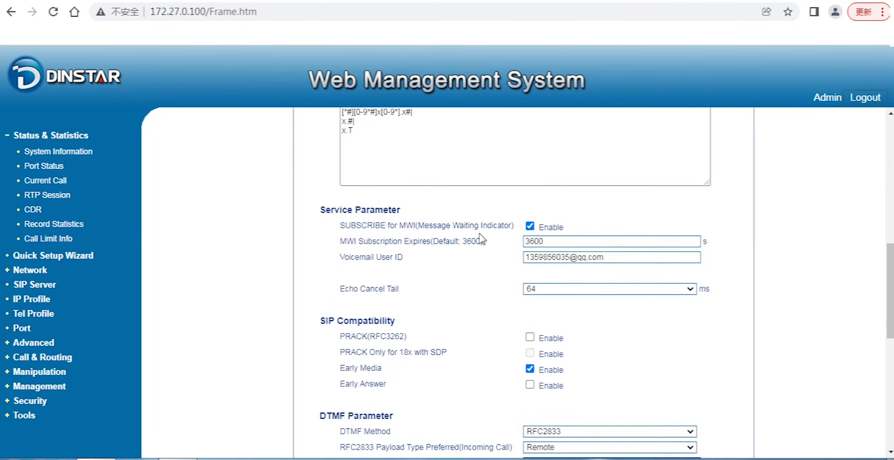
{"action": "scroll", "coordinate": [481, 238], "scroll_direction": "down", "scroll_amount": 2}
{"action": "left_click", "coordinate": [530, 251]}
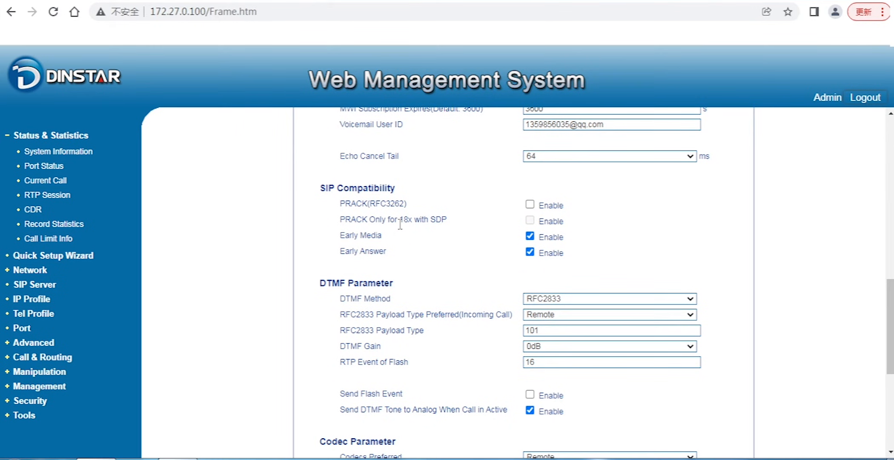
- Examine the test IP profile's DTMF parameters, including the available DTMF Method and DTMF Gain options, leaving the selections as they are
{"action": "scroll", "coordinate": [388, 245], "scroll_direction": "down", "scroll_amount": 2}
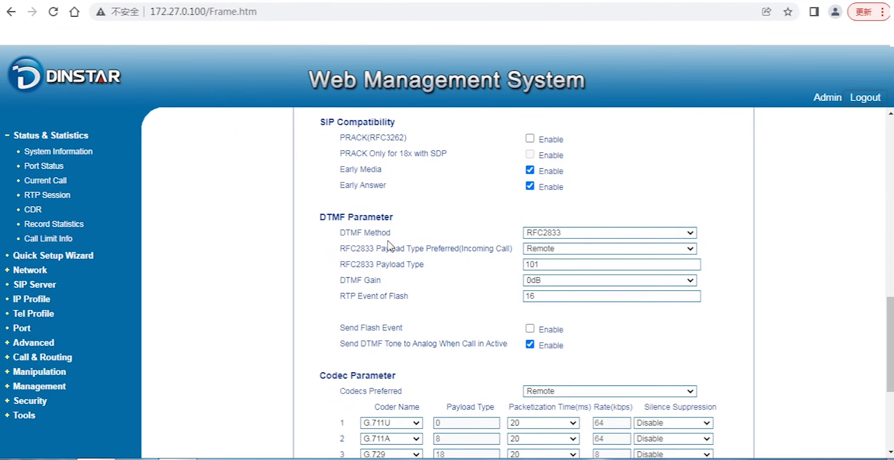
{"action": "scroll", "coordinate": [389, 245], "scroll_direction": "down", "scroll_amount": 2}
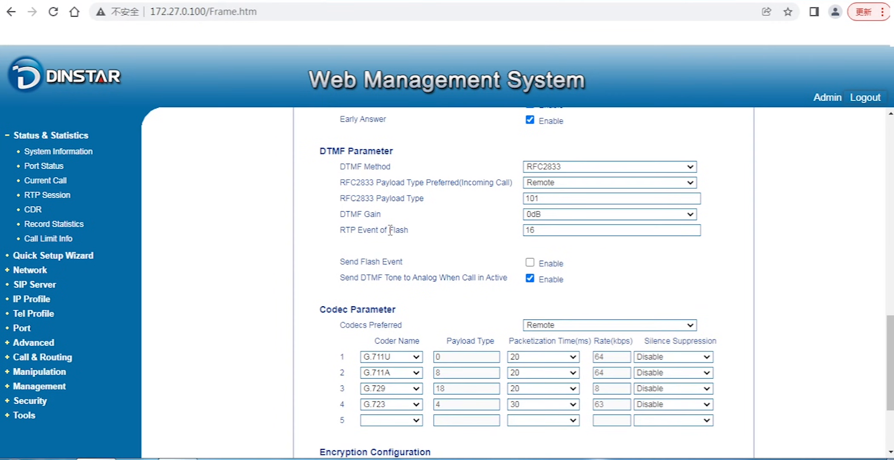
{"action": "left_click", "coordinate": [615, 170]}
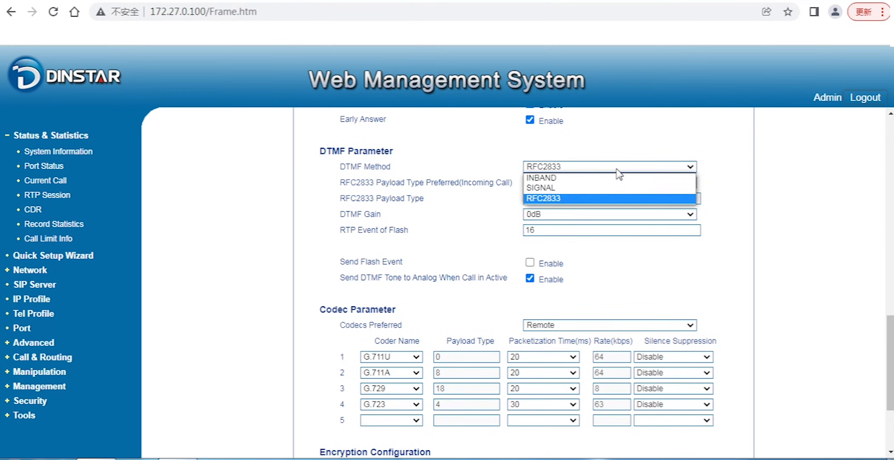
{"action": "left_click", "coordinate": [422, 219]}
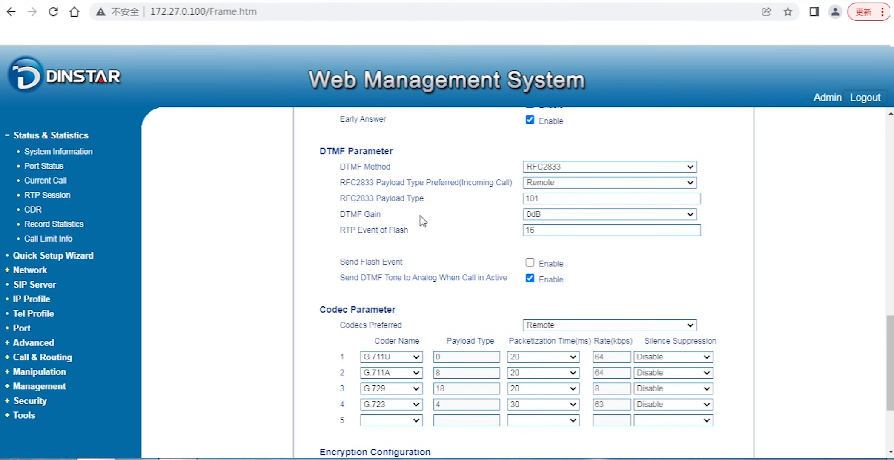
{"action": "left_click", "coordinate": [534, 217]}
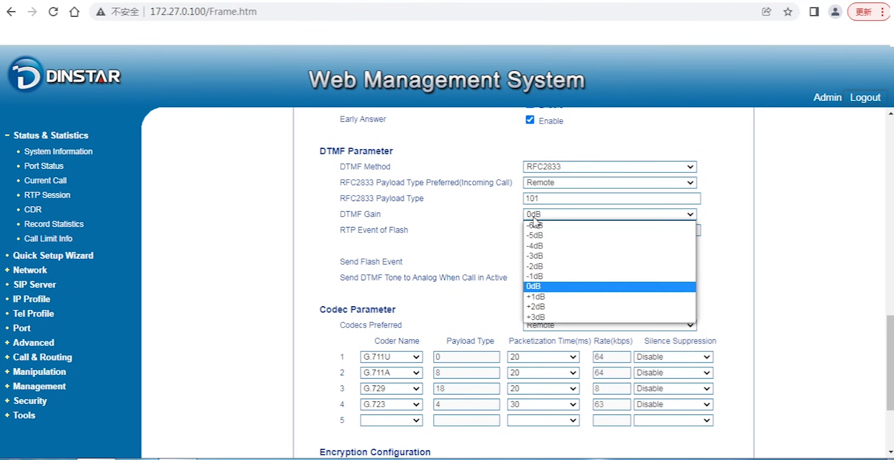
{"action": "left_click", "coordinate": [381, 234]}
- Examine the test IP profile's codec parameters and encryption configuration, including the available Encrypt Mode options
{"action": "scroll", "coordinate": [385, 230], "scroll_direction": "down", "scroll_amount": 2}
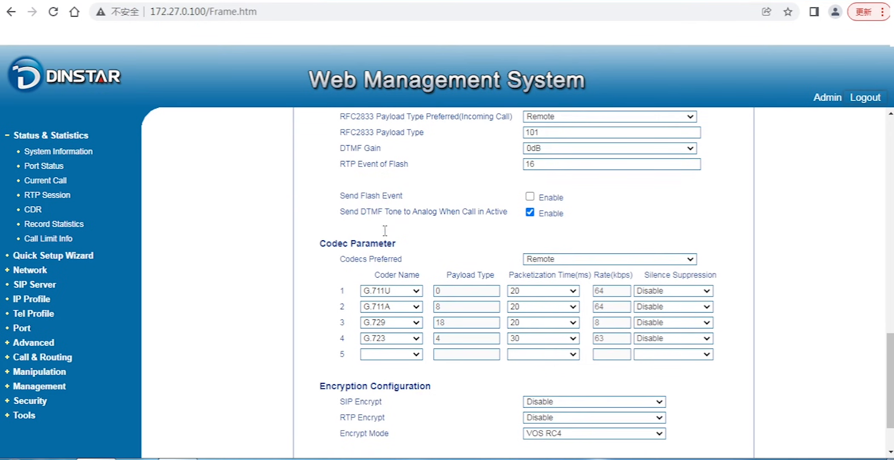
{"action": "scroll", "coordinate": [385, 230], "scroll_direction": "down", "scroll_amount": 2}
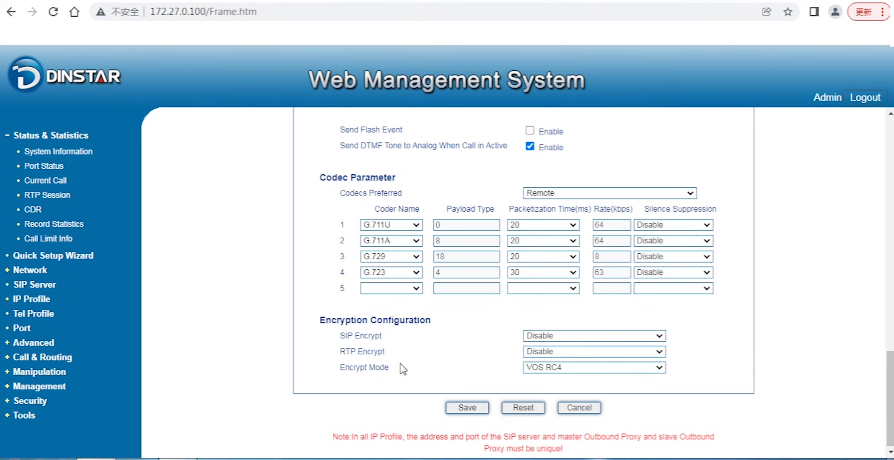
{"action": "left_click", "coordinate": [547, 366]}
{"action": "left_click", "coordinate": [547, 368]}
{"action": "scroll", "coordinate": [429, 350], "scroll_direction": "up", "scroll_amount": 8}
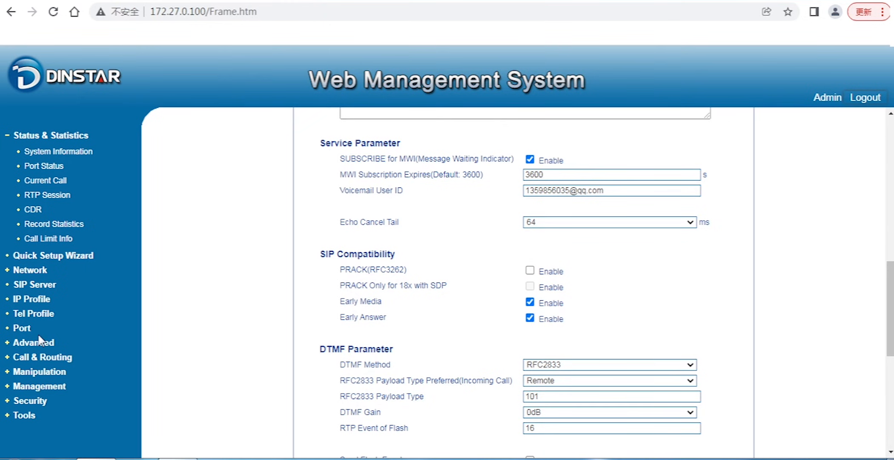
- Open port 7 for modification to examine its IP and Tel profile assignment, and return to the IP profile list without saving
{"action": "left_click", "coordinate": [25, 329]}
{"action": "left_click", "coordinate": [180, 242]}
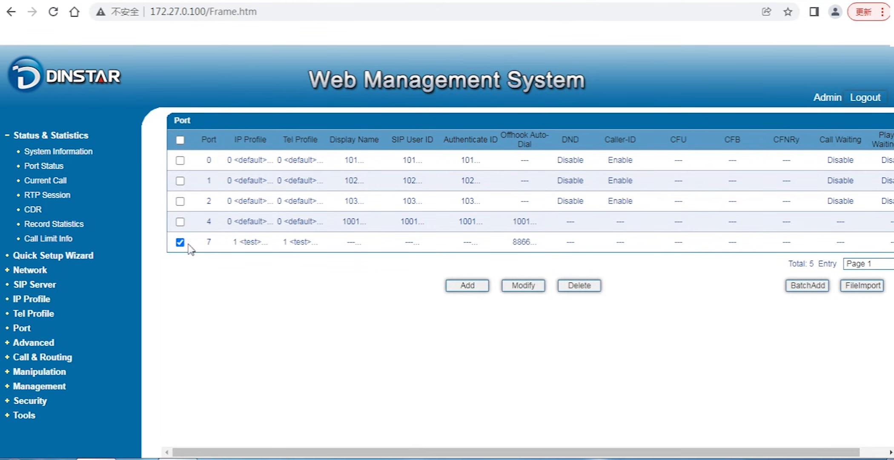
{"action": "left_click", "coordinate": [516, 286]}
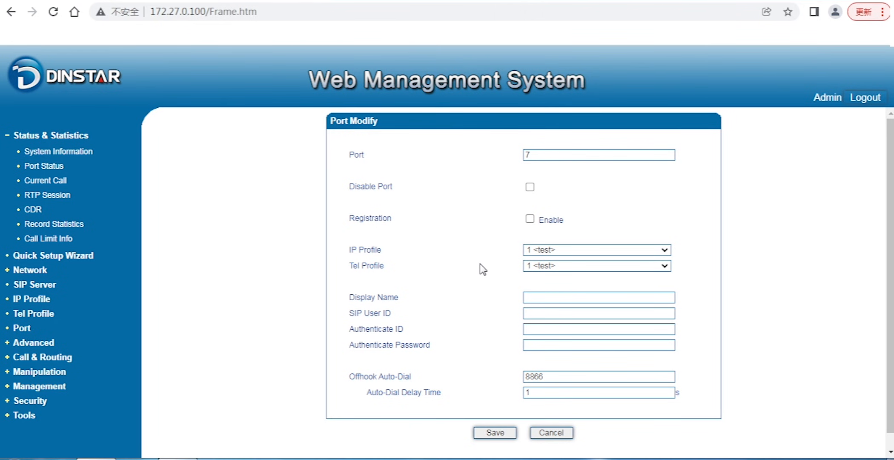
{"action": "left_click", "coordinate": [48, 285]}
{"action": "left_click", "coordinate": [49, 300]}
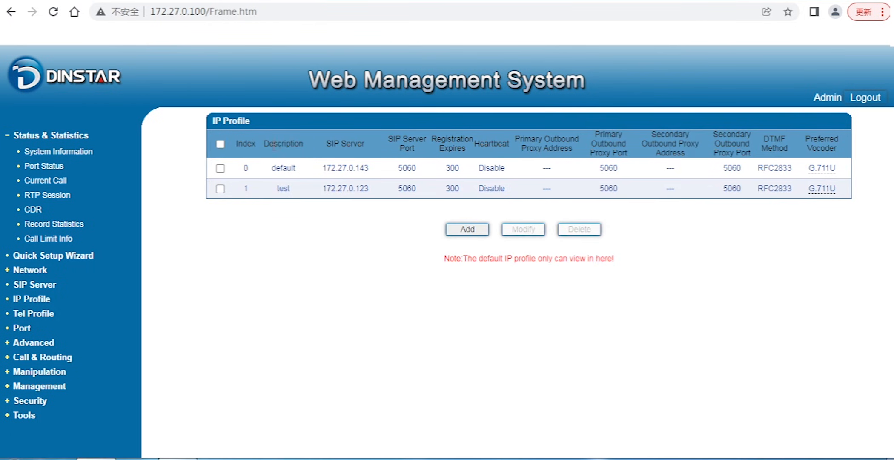